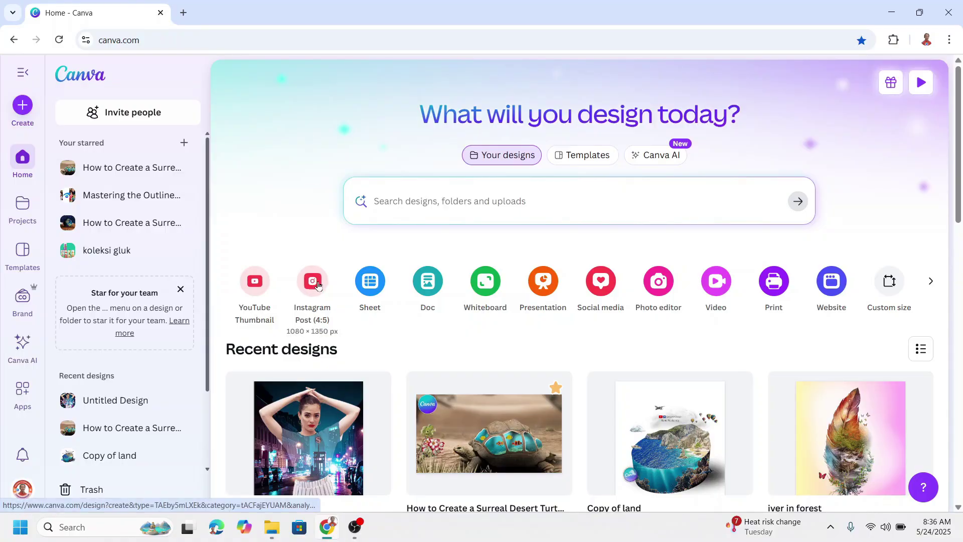
Create a new Instagram Post (4:5) design and insert the shirtless boxer photo from the recently used elements
click(318, 285)
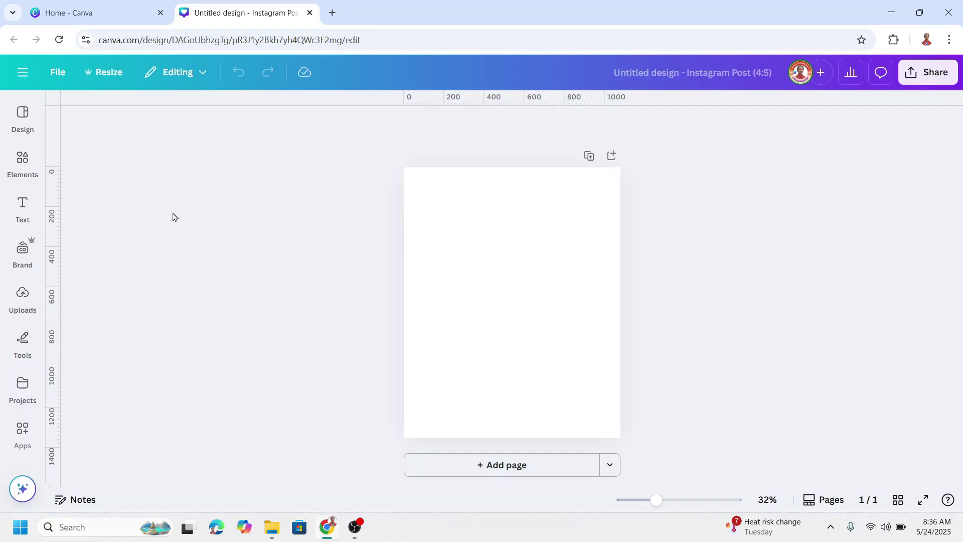
click(23, 159)
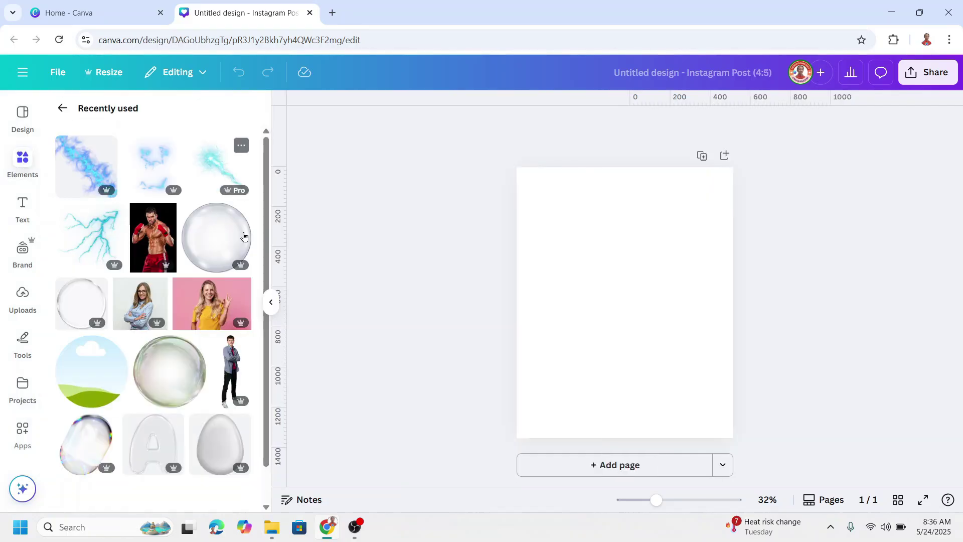
click(165, 216)
click(156, 246)
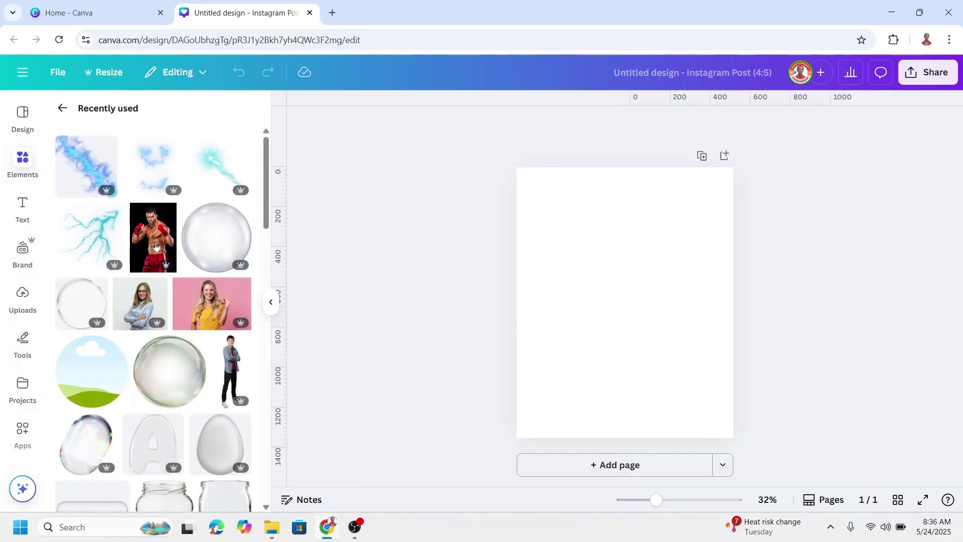
click(155, 246)
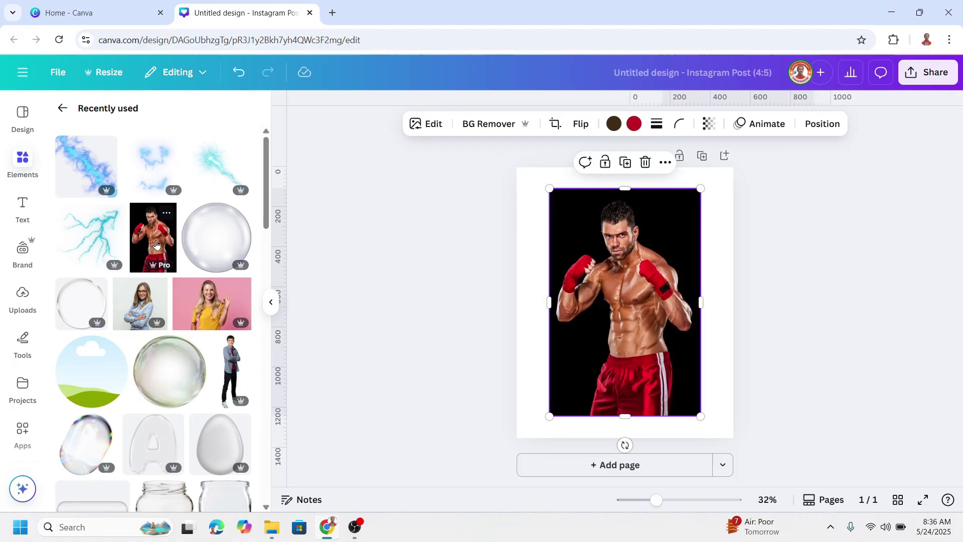
Remove the boxer photo's background and set the page background to black
click(488, 128)
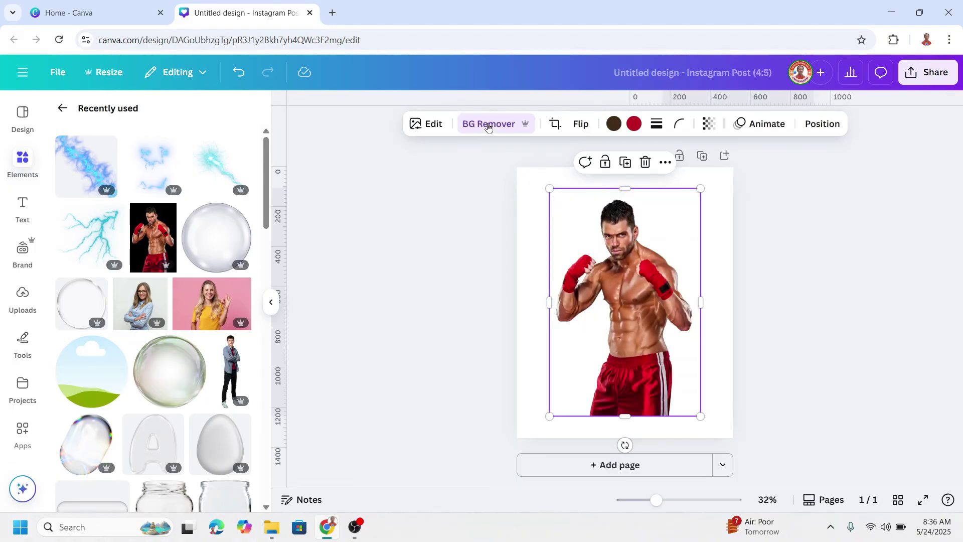
click(722, 185)
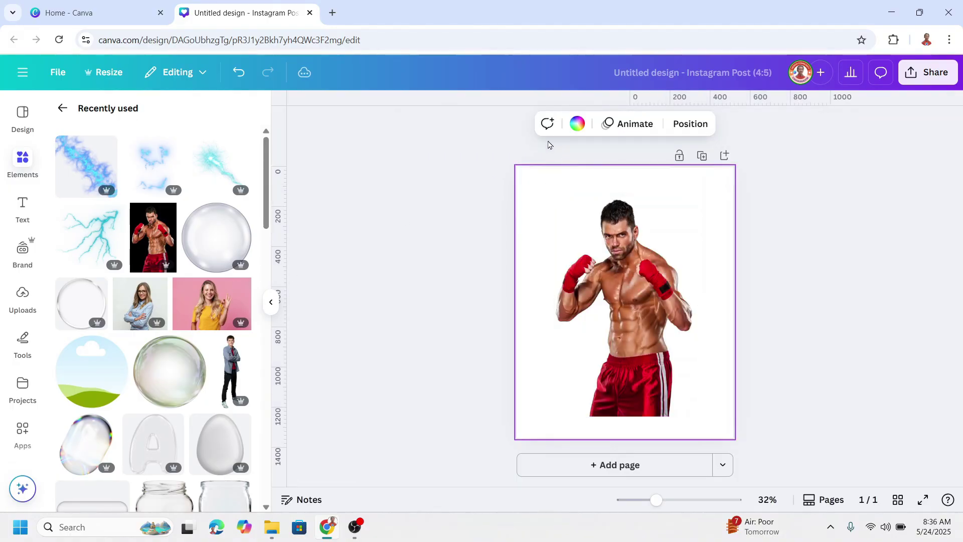
click(576, 125)
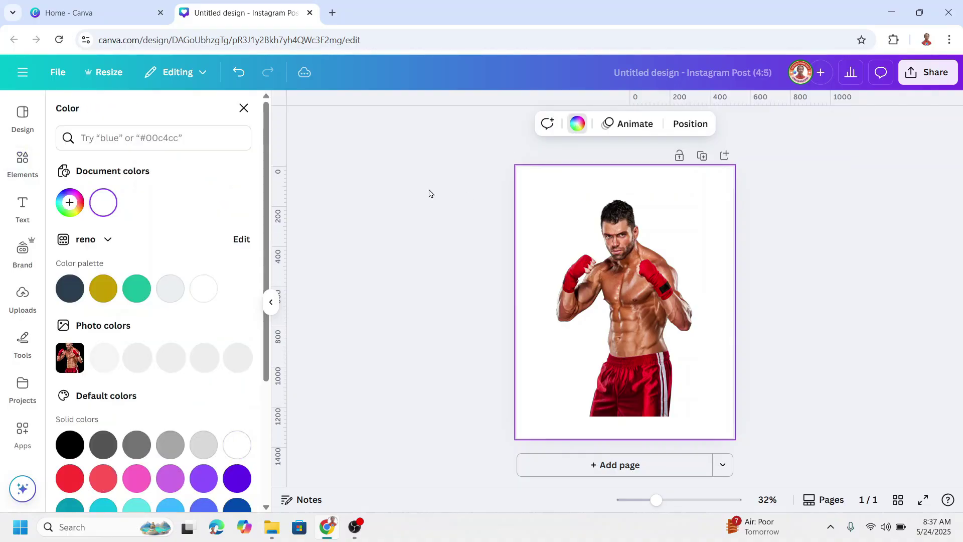
click(76, 449)
Move the boxer cutout down past the page's lower edge and enlarge it to fill most of the width
drag(589, 348, 599, 363)
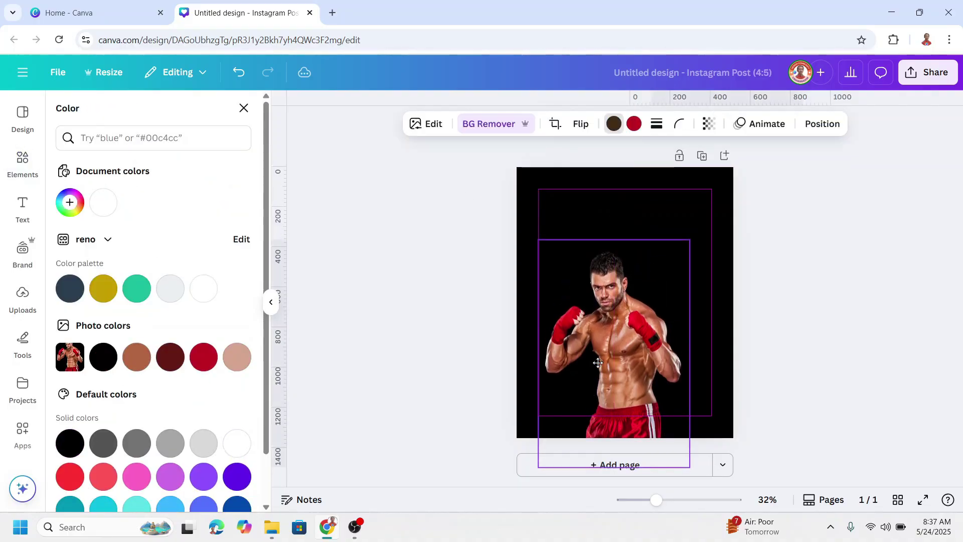
drag(691, 240, 716, 202)
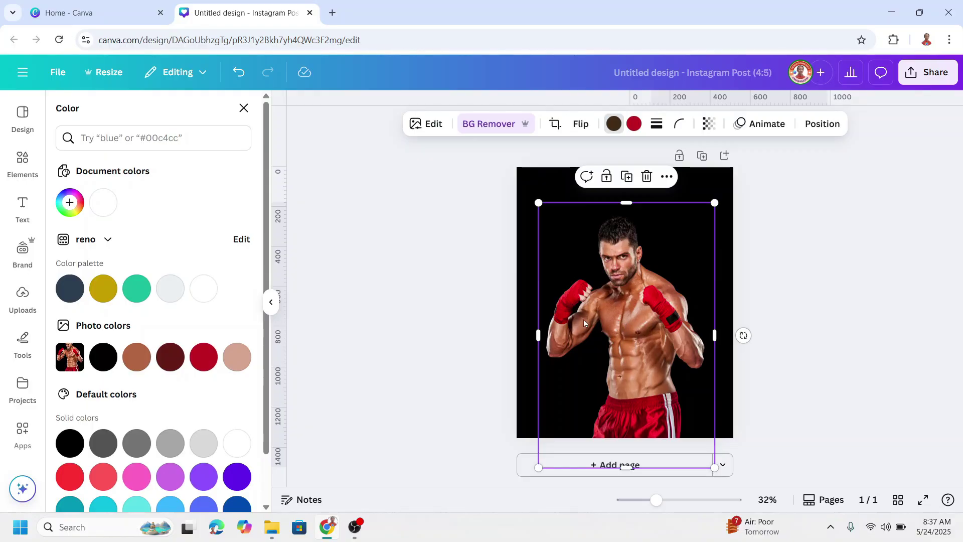
Recolor the boxer blue by setting the hue of the photo's red color to -74 in the color adjustments
click(432, 126)
click(97, 204)
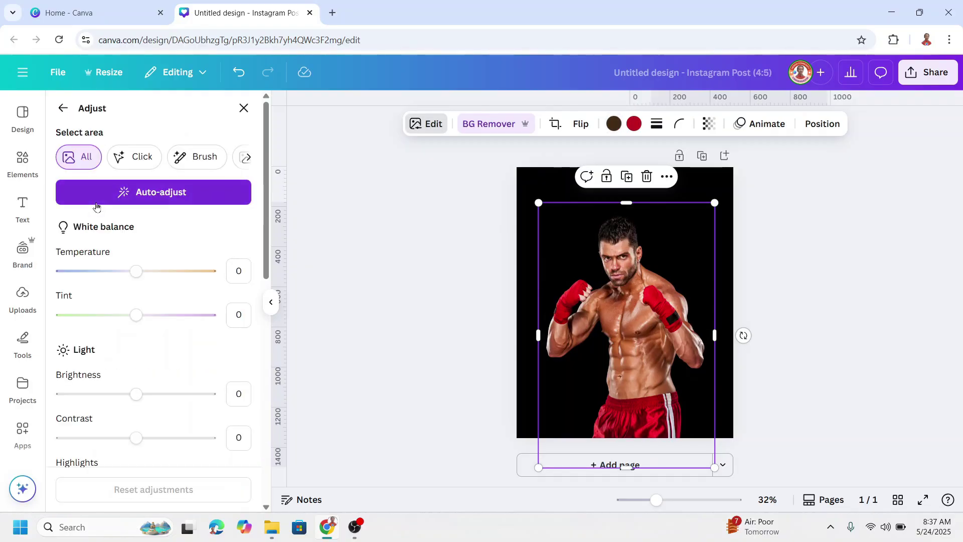
scroll(189, 361, down, 9)
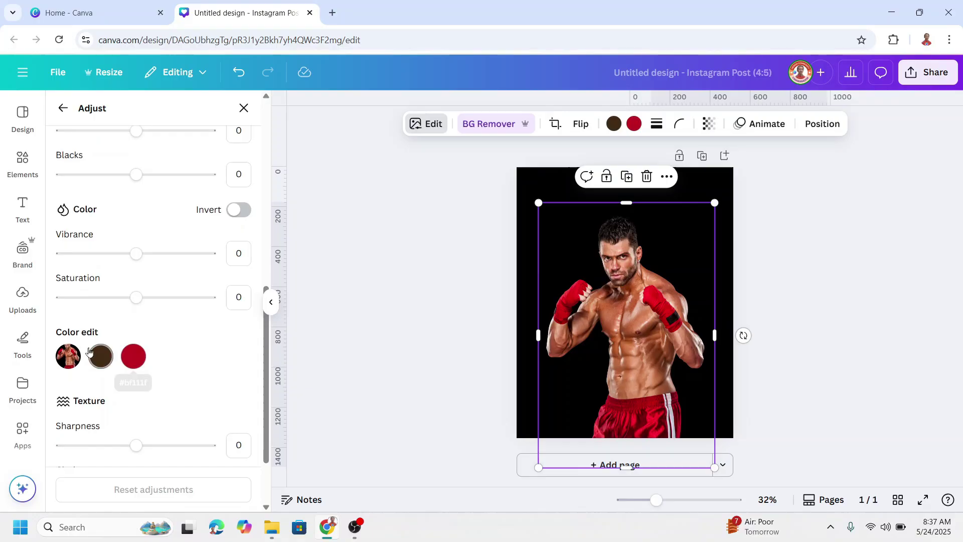
click(133, 358)
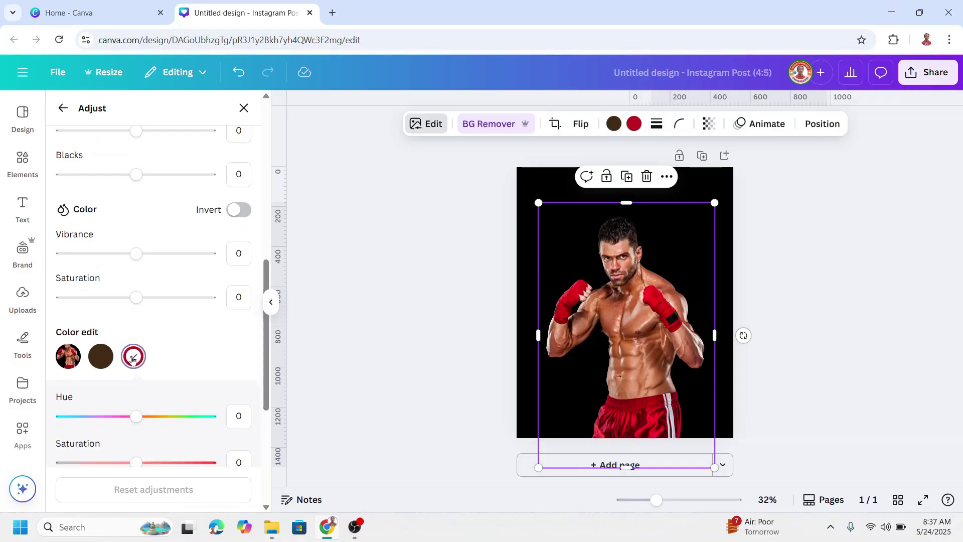
click(76, 417)
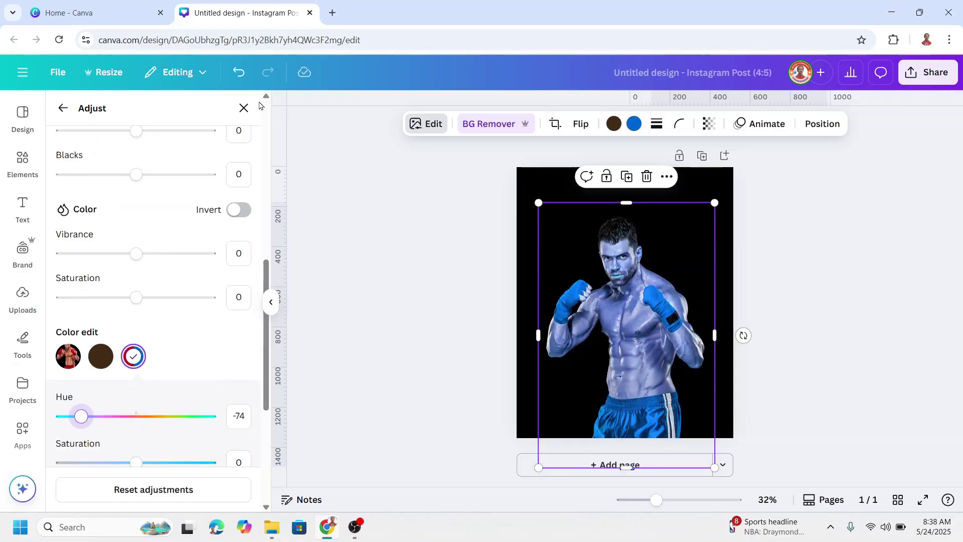
click(244, 108)
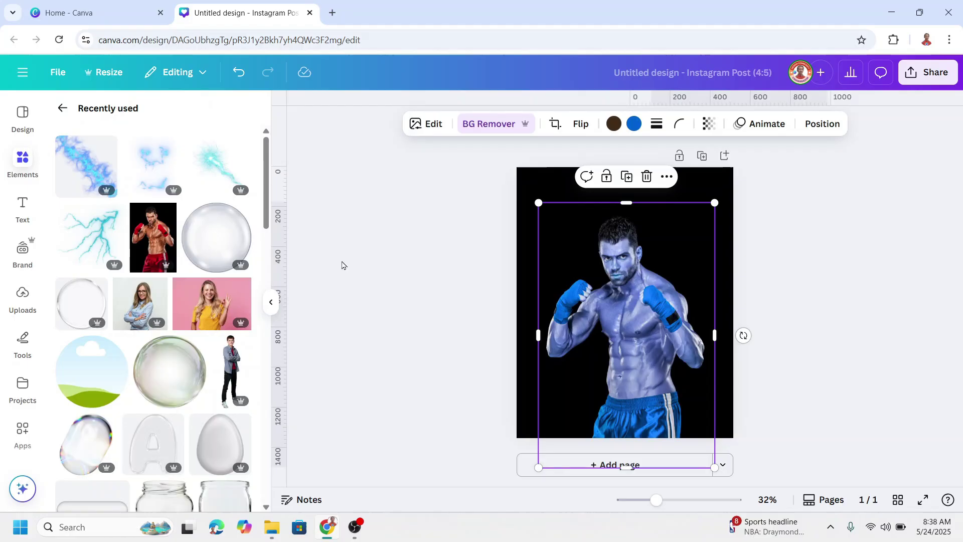
Insert the Blue Lightning Ray element, shrink and rotate it, and place it at the boxer's elbow on the right side of the image
click(240, 149)
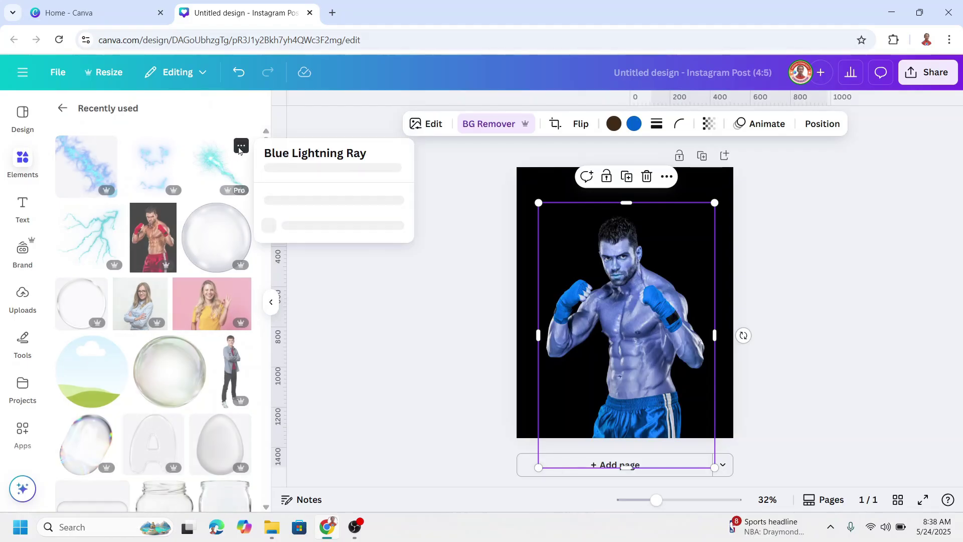
click(223, 170)
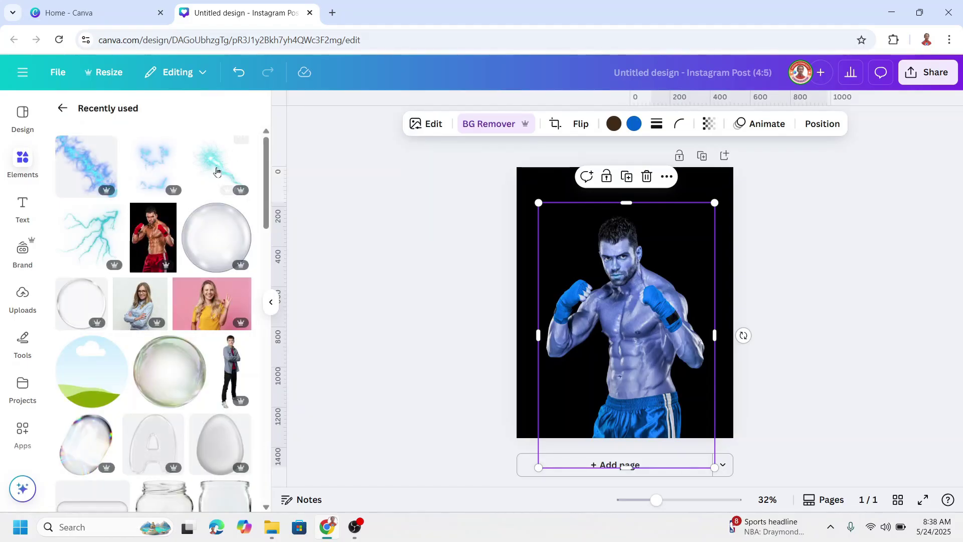
drag(711, 219, 627, 300)
drag(583, 407, 587, 231)
drag(596, 351, 652, 272)
drag(563, 257, 695, 365)
Add a large rotated copy of the lightning ray with its burst beside the boxer's face, and send it to the back
drag(693, 280, 544, 308)
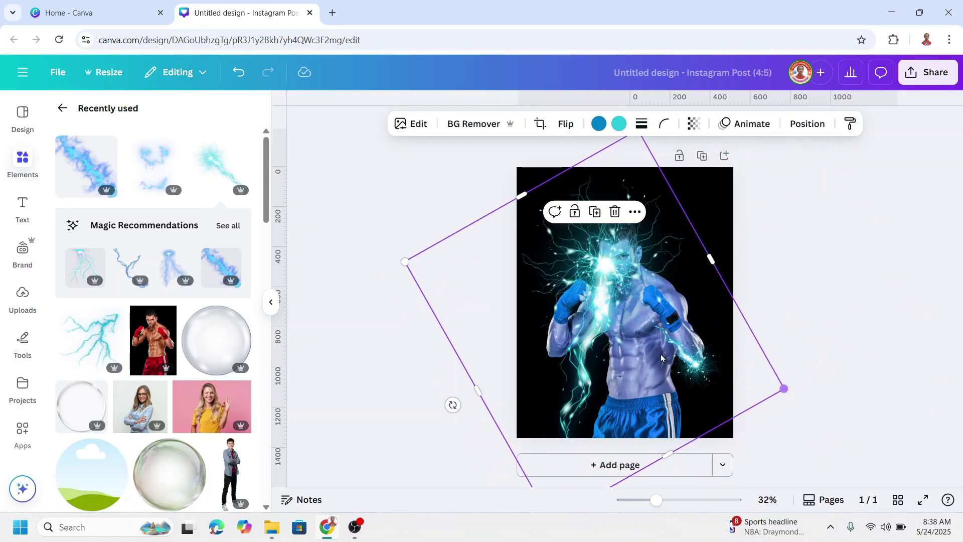
drag(452, 407, 488, 434)
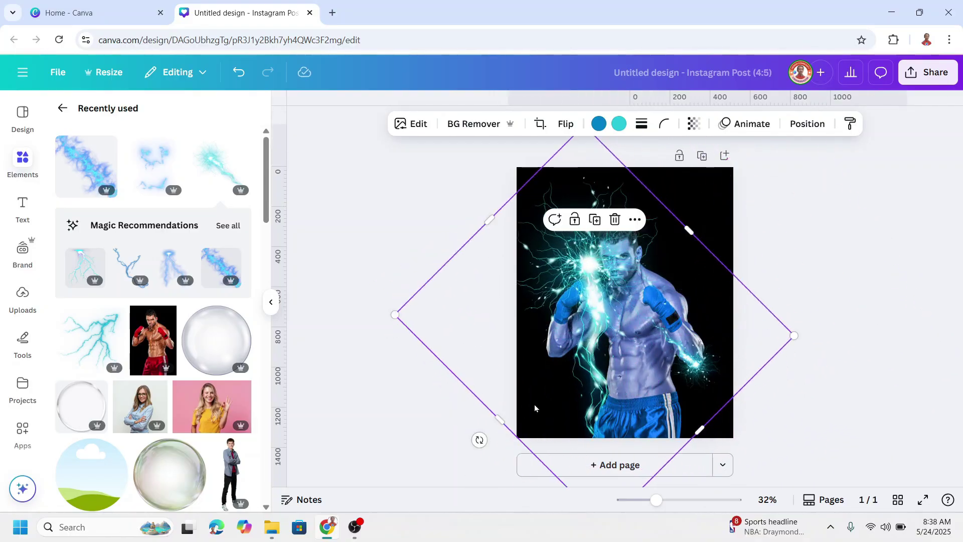
drag(609, 358, 626, 362)
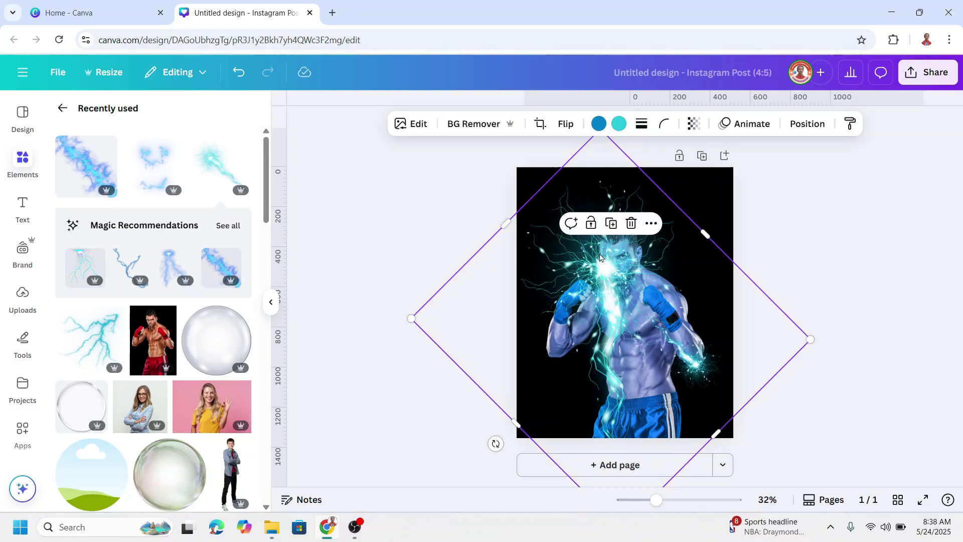
right_click(612, 279)
mouse_move(658, 245)
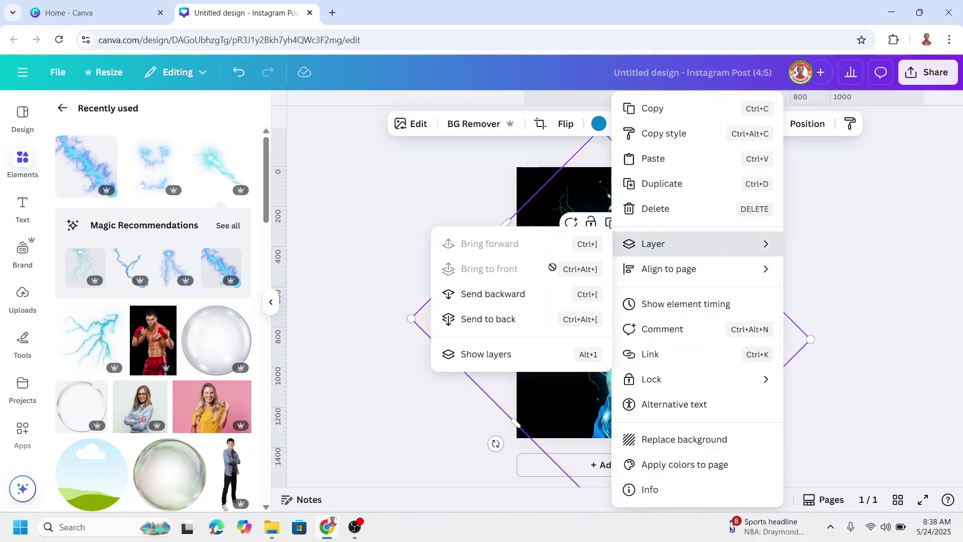
click(516, 327)
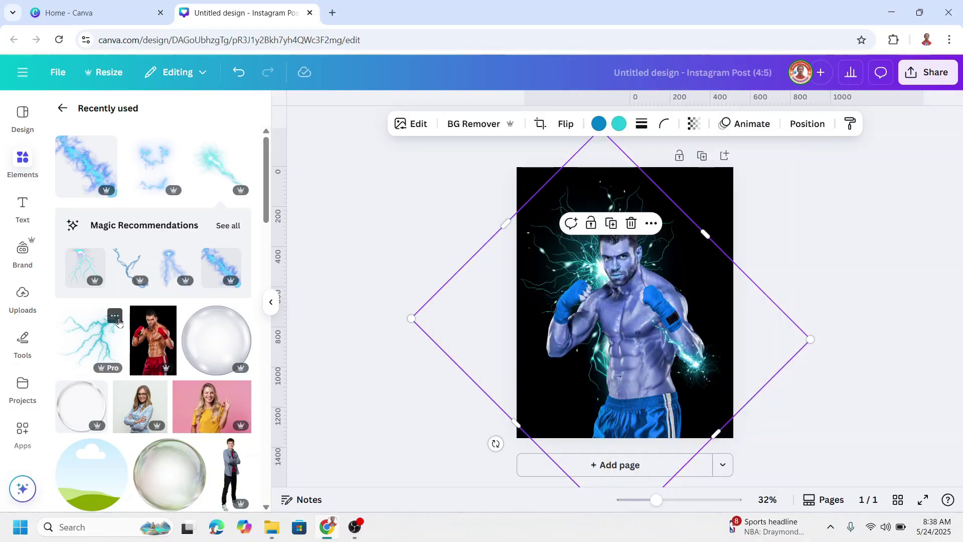
Insert the "Flash of lightning, thunderstorm" element, rotate and shrink it, and place it to the right of the boxer's head
click(118, 321)
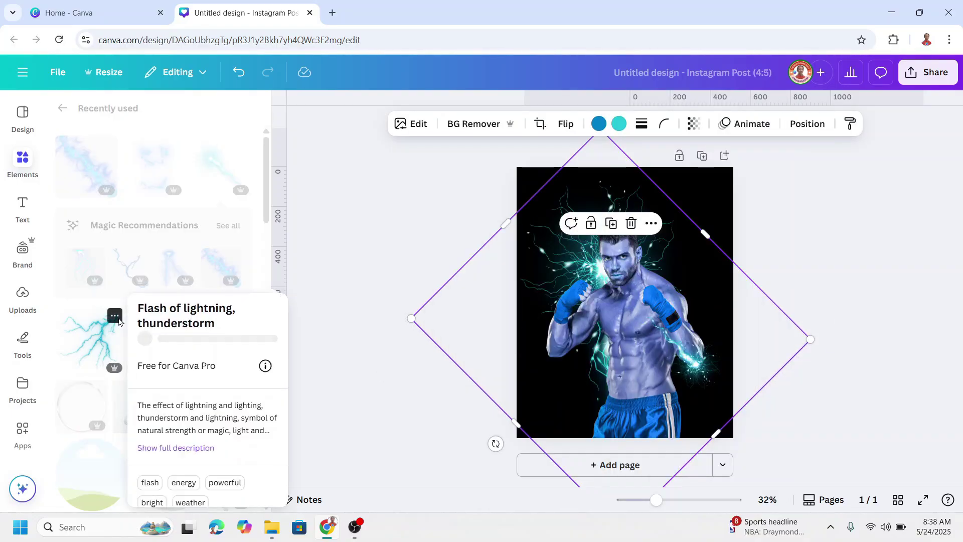
click(93, 339)
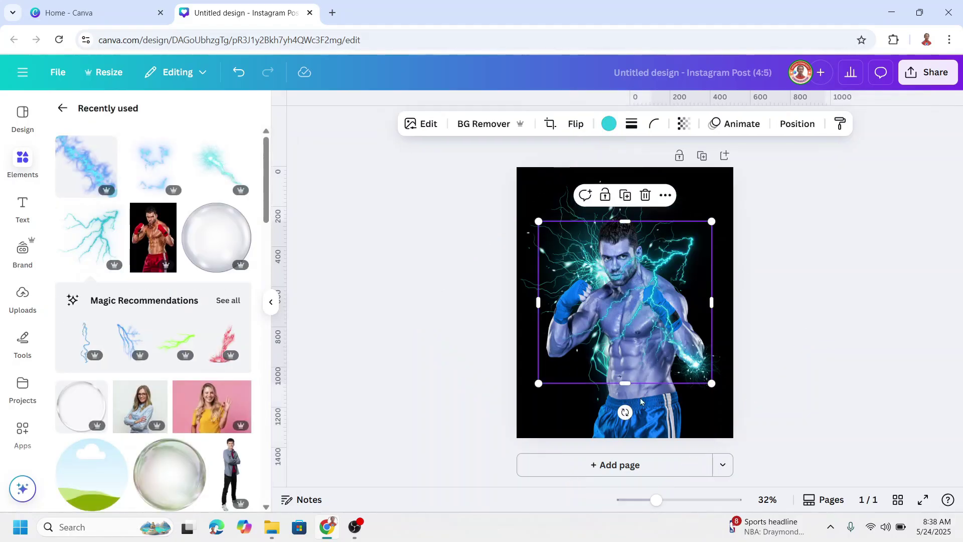
drag(682, 266, 647, 292)
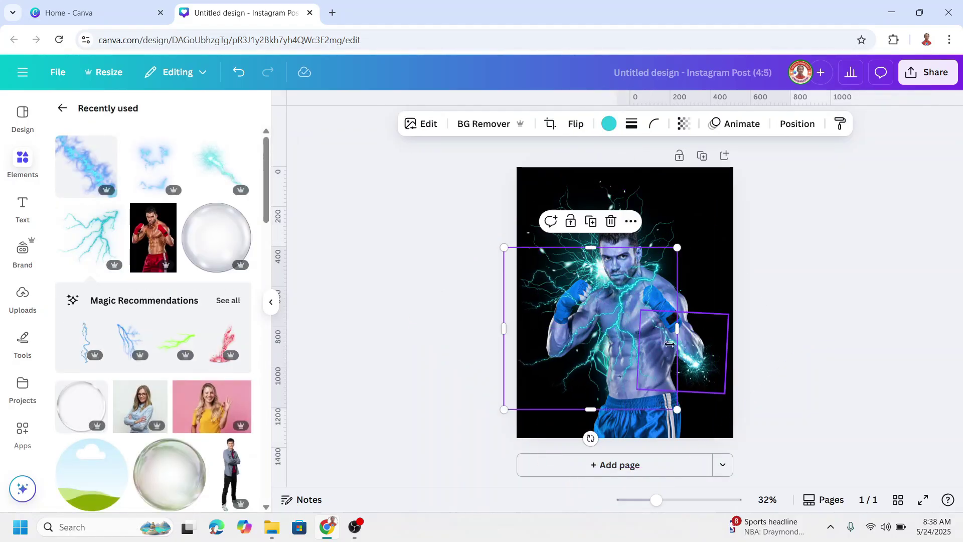
drag(591, 439, 709, 260)
drag(586, 322, 700, 284)
drag(734, 177, 699, 210)
drag(721, 309, 672, 255)
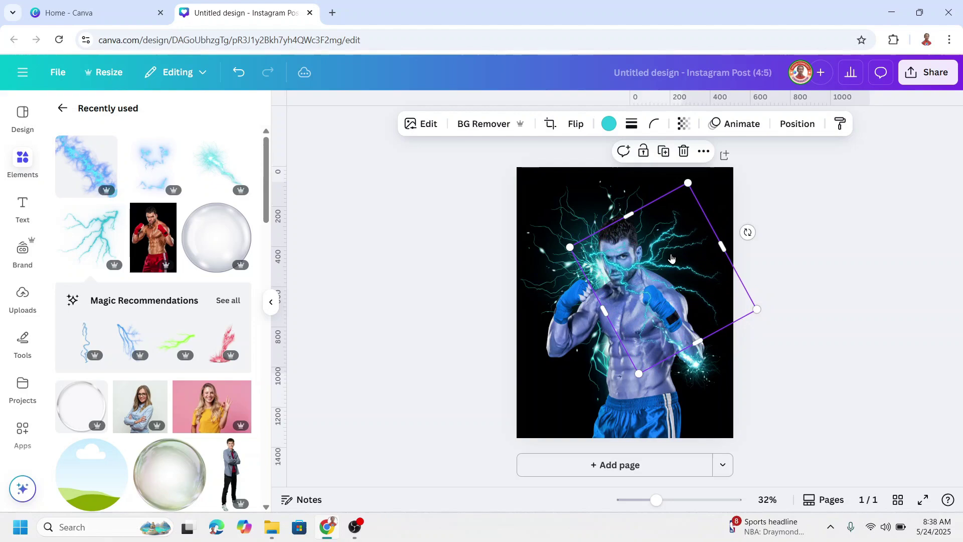
Send the lightning flash to the back, behind the boxer, and fine-tune its placement beside his shoulder
right_click(671, 255)
mouse_move(728, 243)
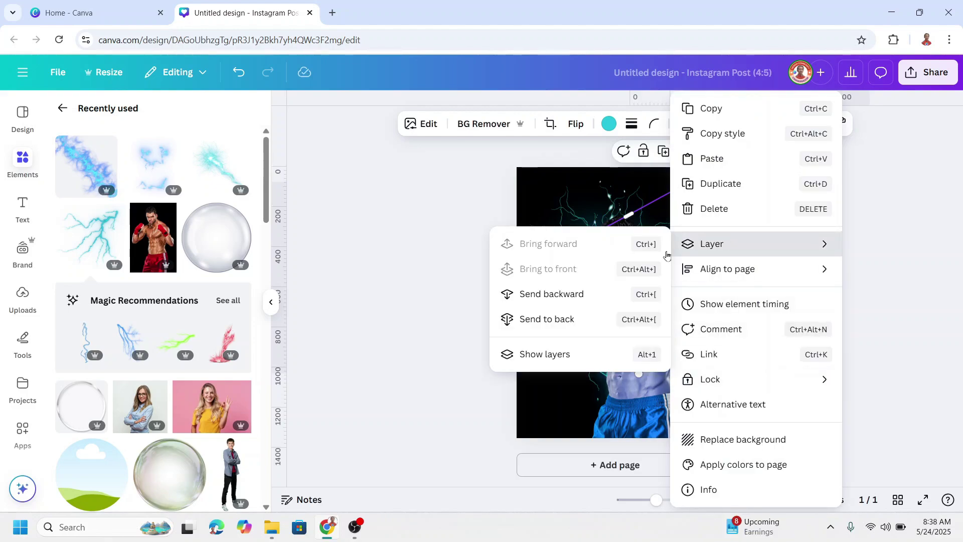
click(582, 319)
drag(755, 218, 731, 177)
click(504, 307)
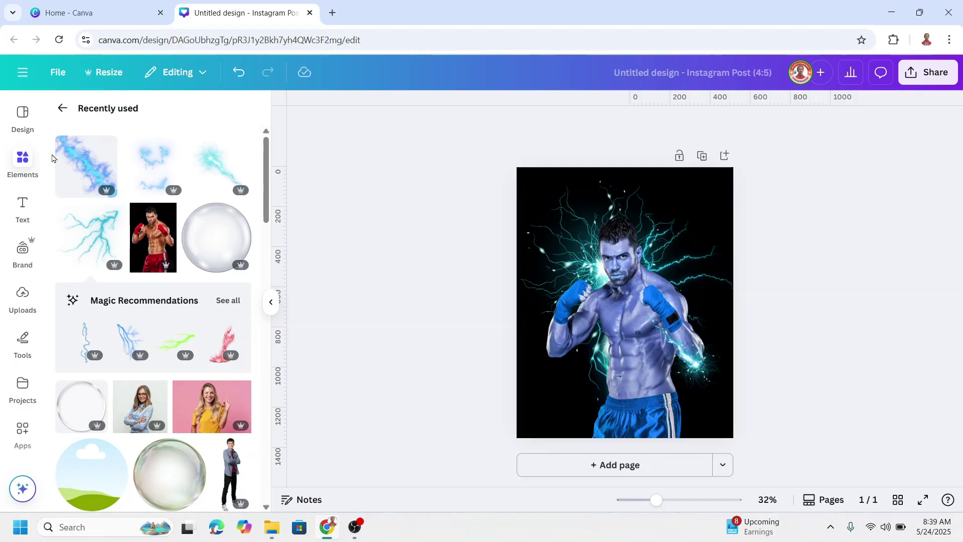
Insert the "Glowing blue neon mist and lightning overlay", shrink and rotate it upright, and place copies along both sides of the boxer's waist
click(105, 144)
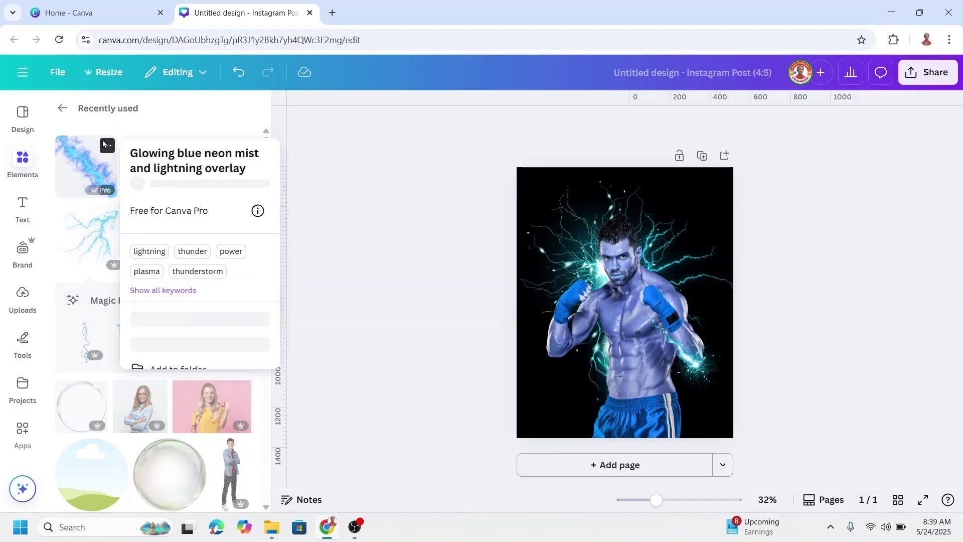
click(90, 170)
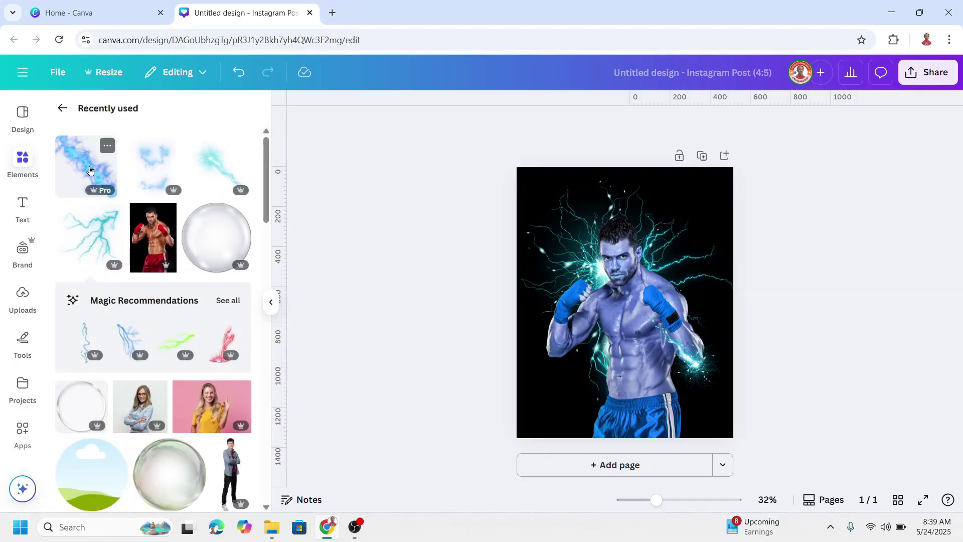
drag(708, 217, 679, 398)
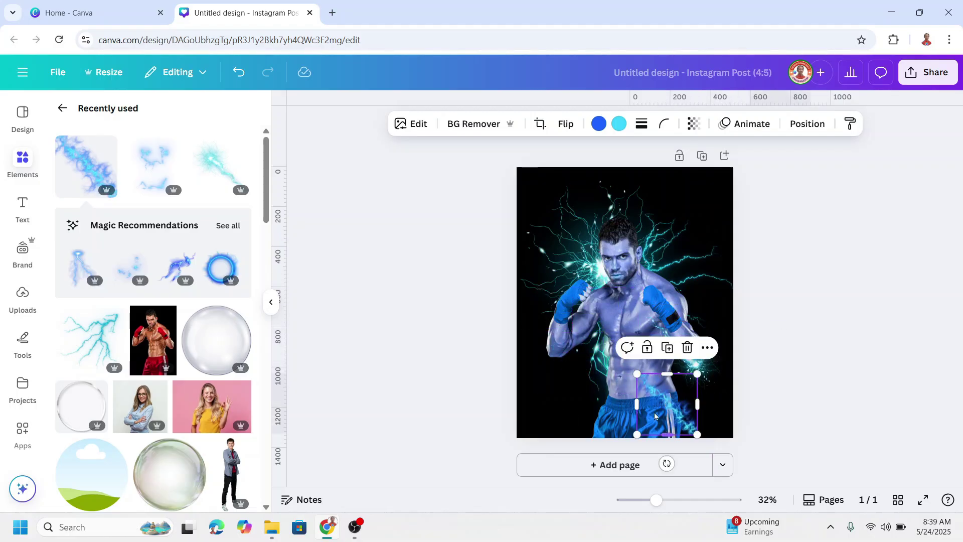
drag(667, 463, 626, 446)
drag(679, 406, 604, 354)
click(684, 351)
Duplicate the neon mist overlay and rotate the copy to run beneath the boxer's forearm on the left side of the image
click(602, 304)
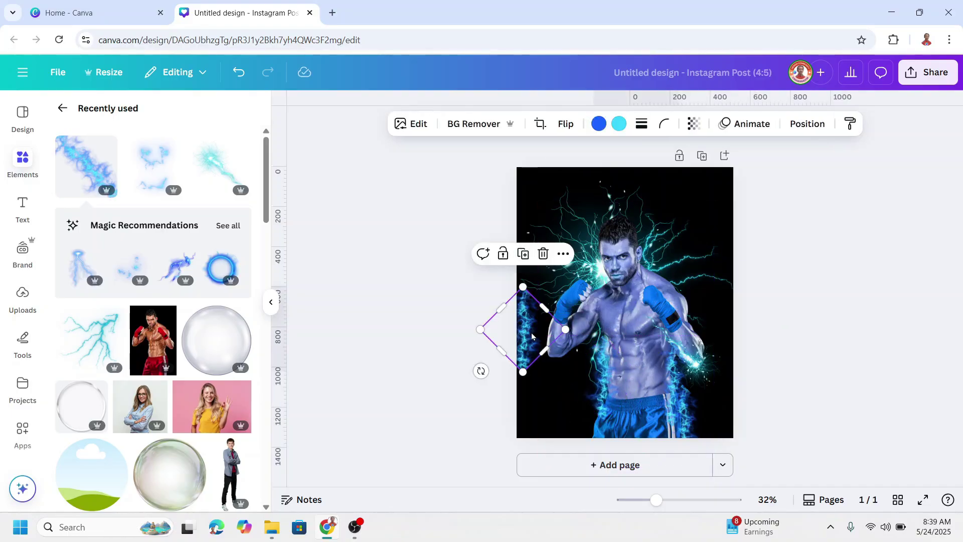
drag(533, 336, 634, 370)
drag(544, 393, 516, 337)
drag(586, 351, 582, 343)
Duplicate the mist overlay at the left side of the waist and move the copy down along the shorts
click(607, 395)
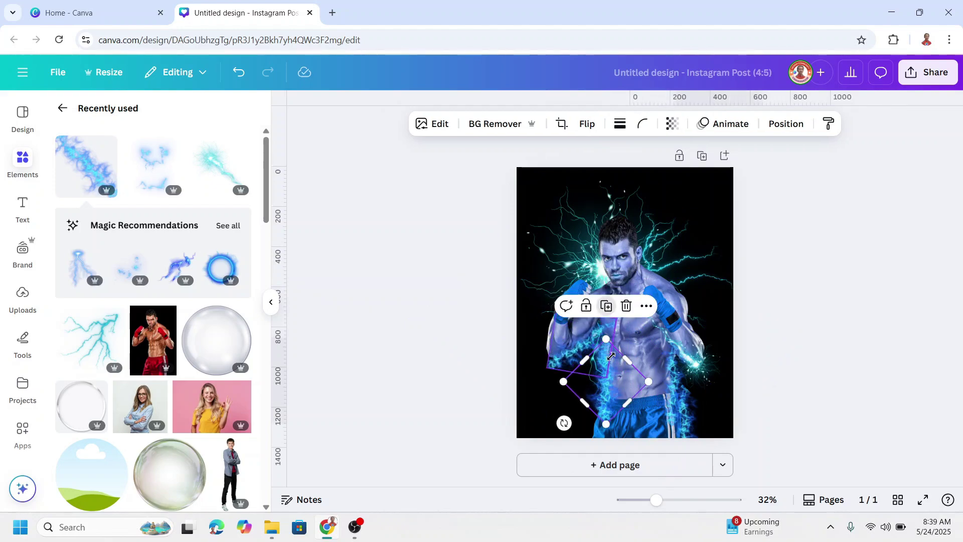
drag(596, 408, 547, 445)
click(627, 332)
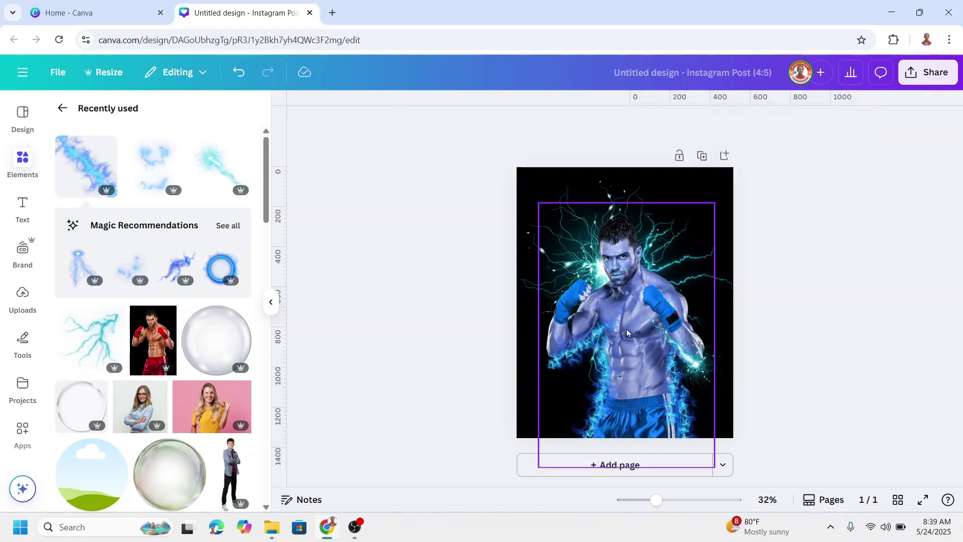
Duplicate the small lightning ray at the right elbow and place the copy over the forearm on the left side
click(689, 364)
click(714, 355)
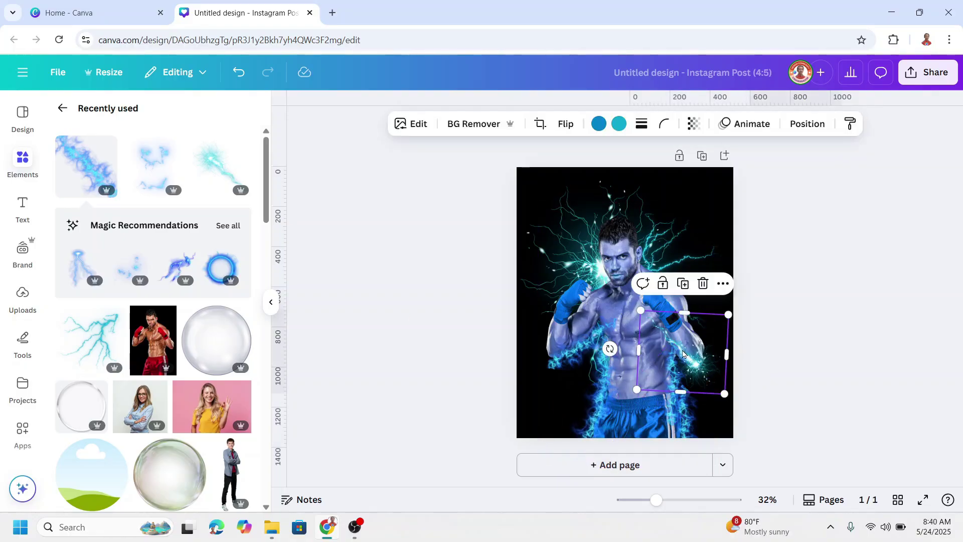
click(684, 285)
drag(677, 358, 542, 326)
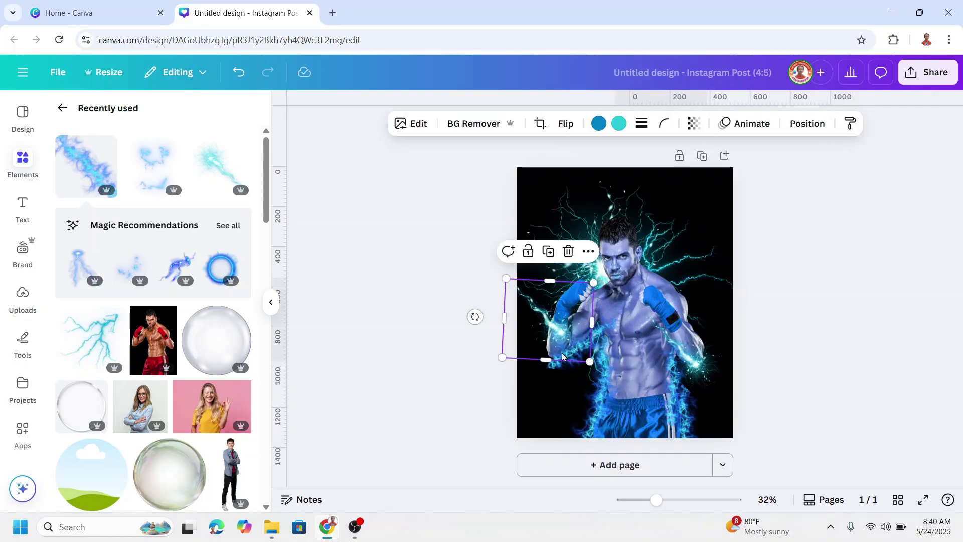
Rotate the copied lightning ray and position it over the raised forearm and glove on the left side of the image
drag(478, 319, 634, 444)
drag(511, 349, 498, 330)
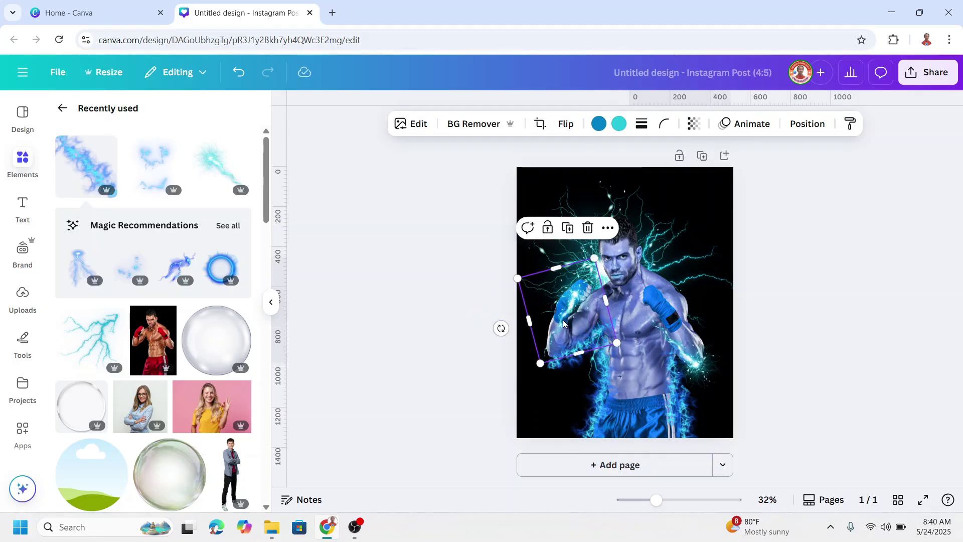
drag(564, 318, 557, 315)
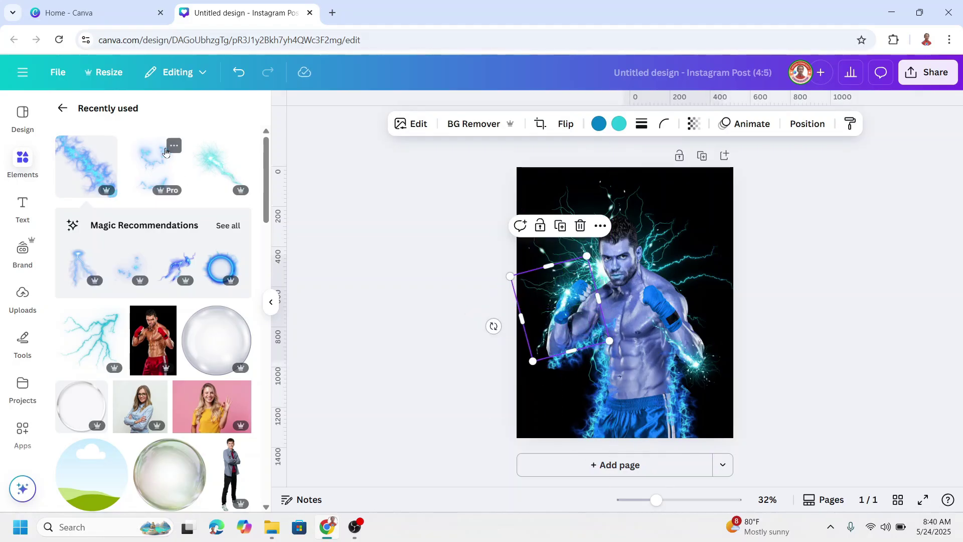
Insert the recently used scattered blue electricity overlay and place it over the boxer's torso and arm on the right side of the image
click(174, 146)
click(157, 169)
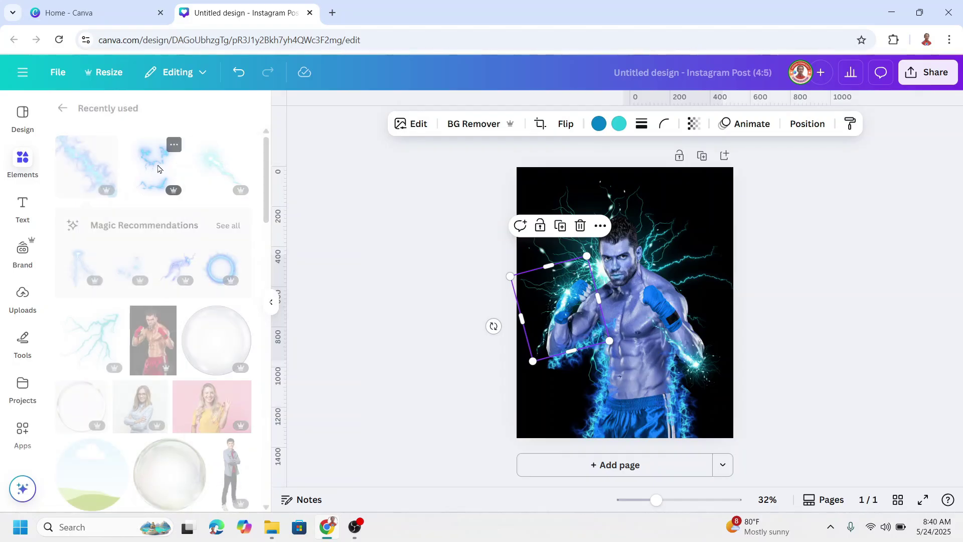
click(157, 168)
drag(600, 276, 647, 317)
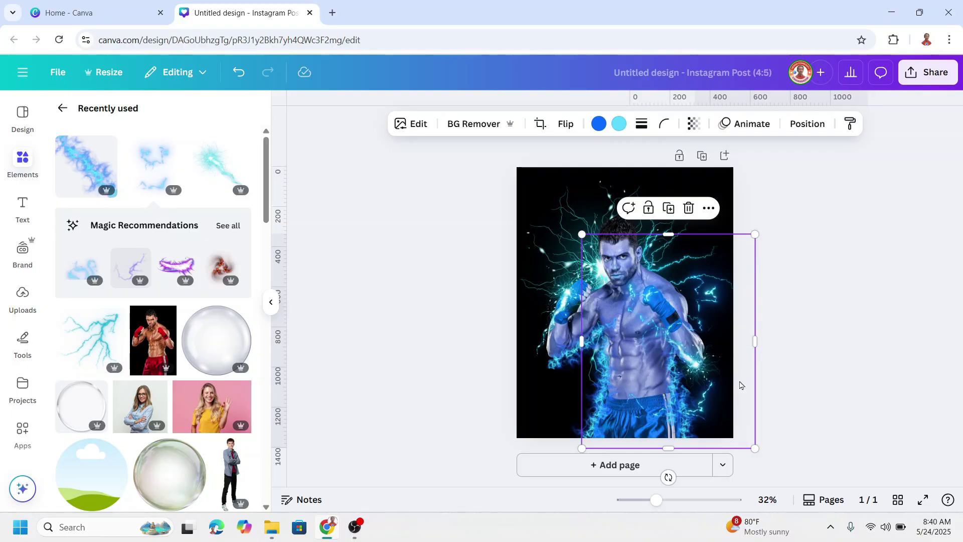
Duplicate the neon mist overlay beneath the forearm on the left side, then rotate and shrink the copy to fit along that forearm
click(552, 365)
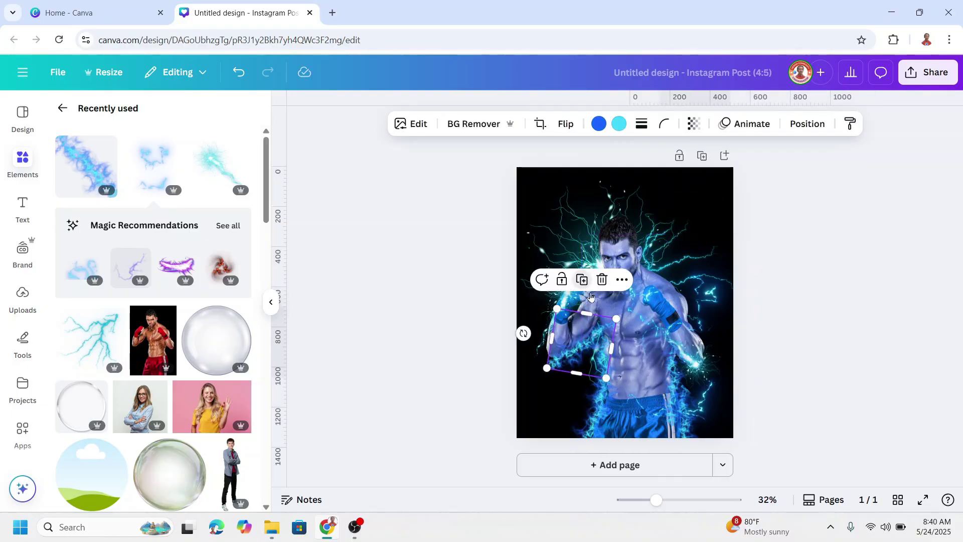
key(ctrl+d)
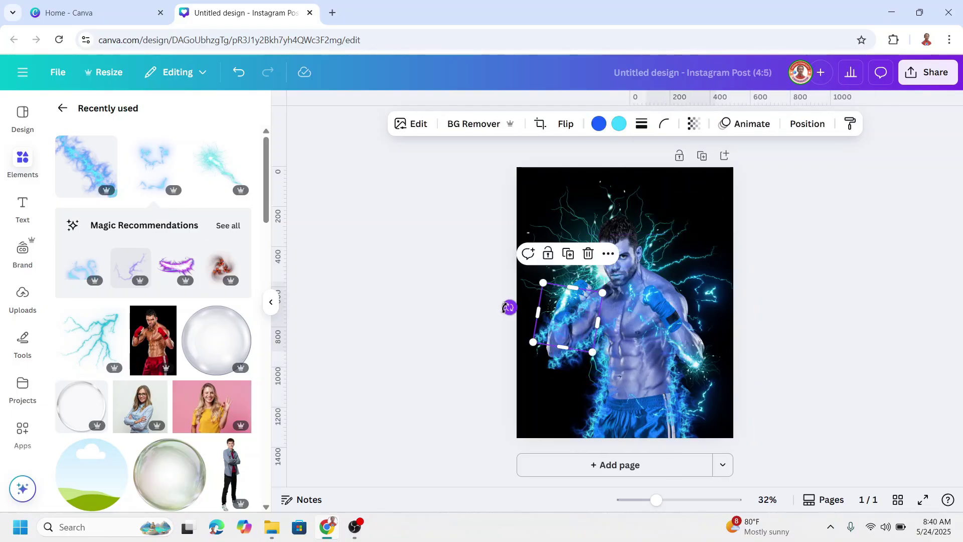
drag(508, 307, 516, 344)
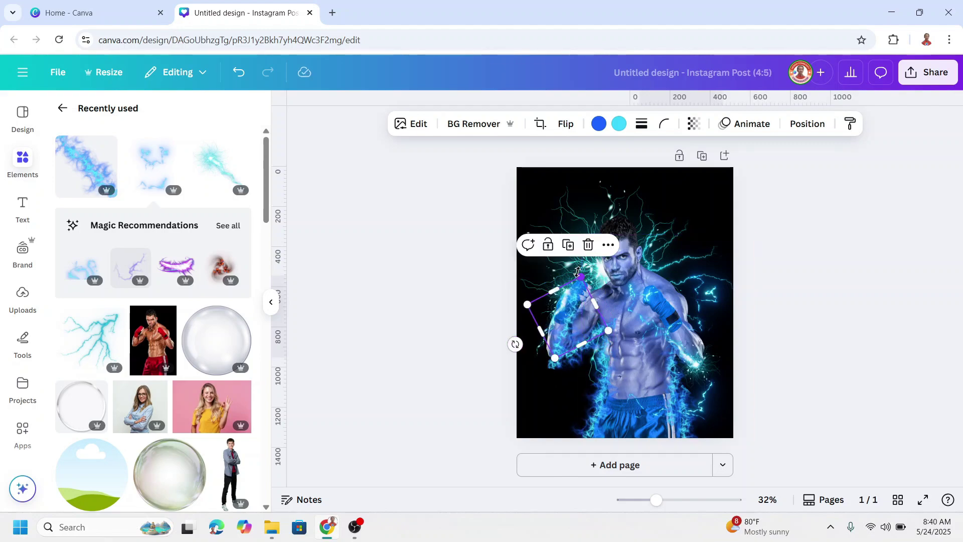
drag(580, 275, 563, 311)
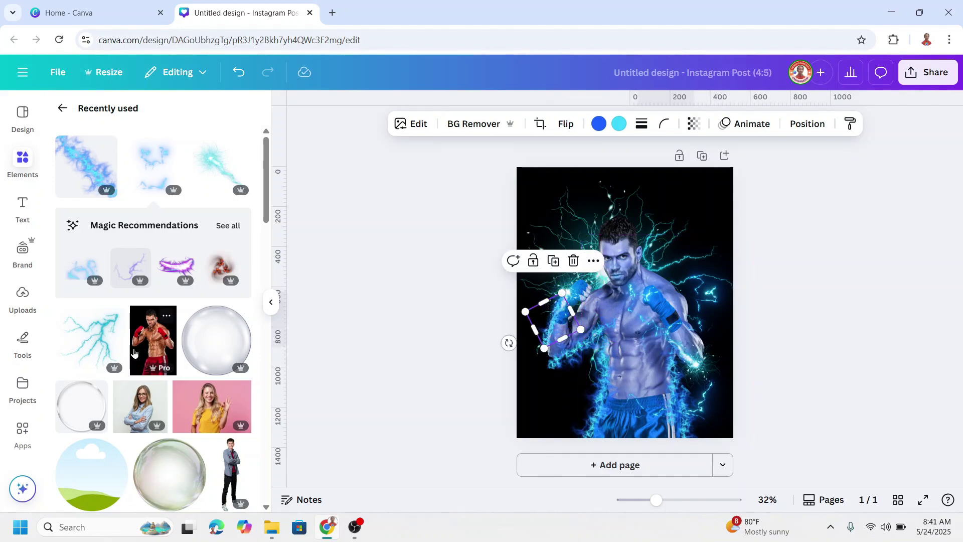
Insert the "Blue Lightning Ray", move it over the boxer's head, rotate it diagonally and enlarge it
click(242, 146)
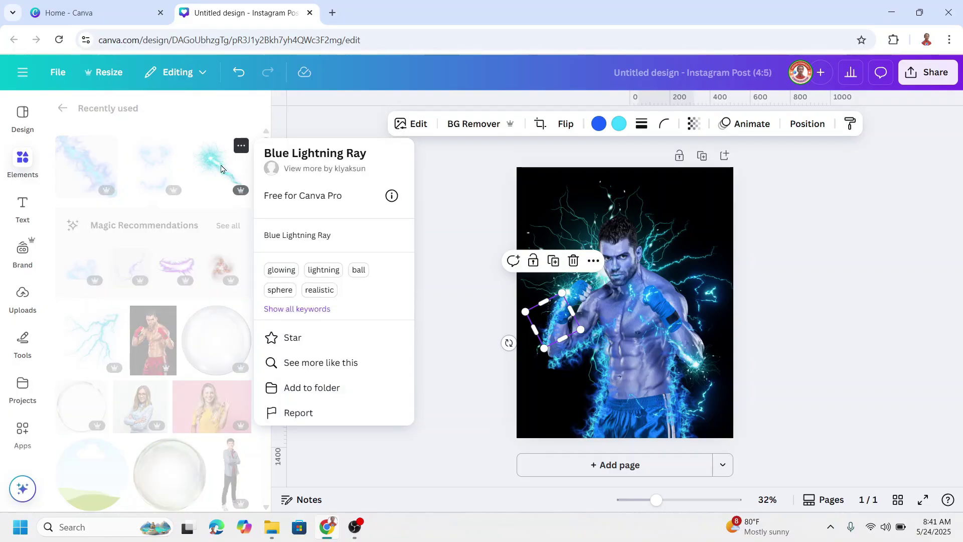
click(217, 168)
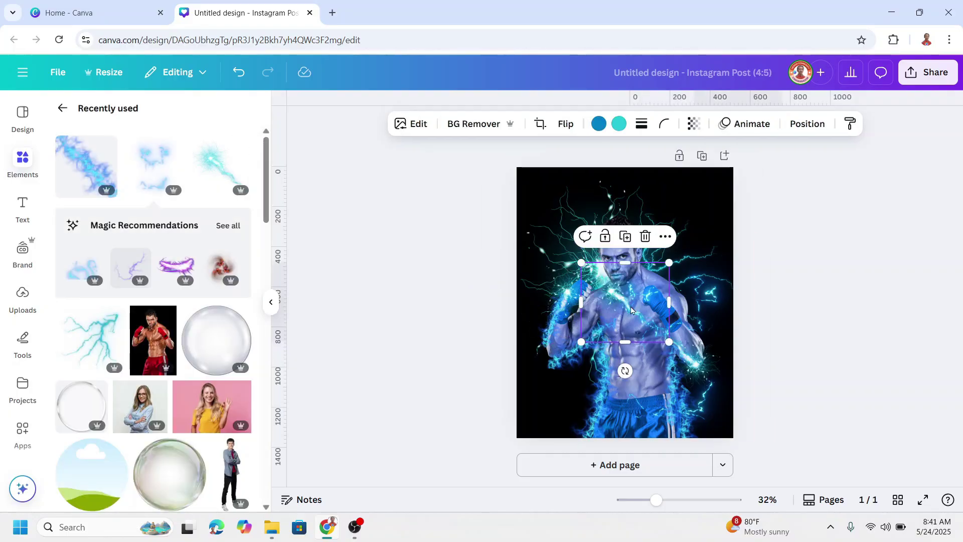
drag(632, 310, 646, 236)
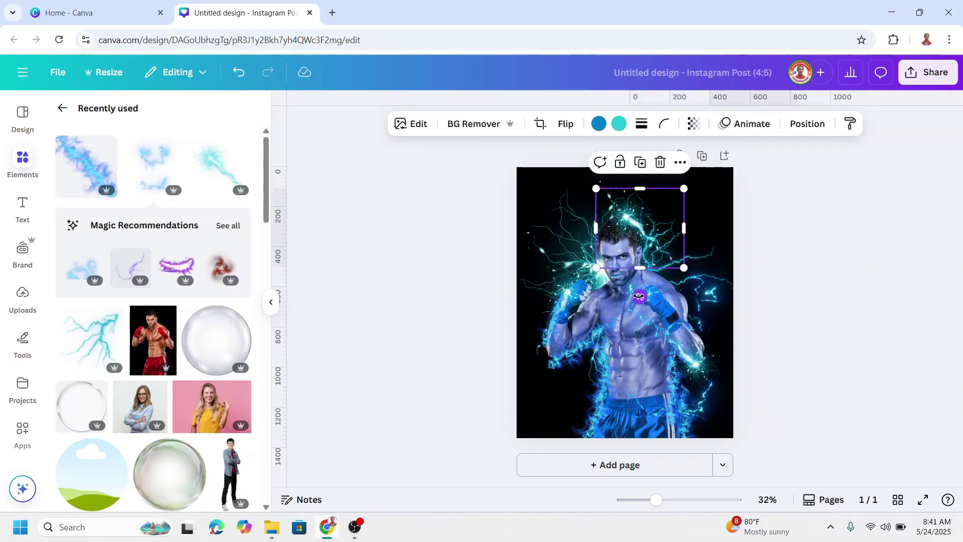
drag(639, 297, 598, 284)
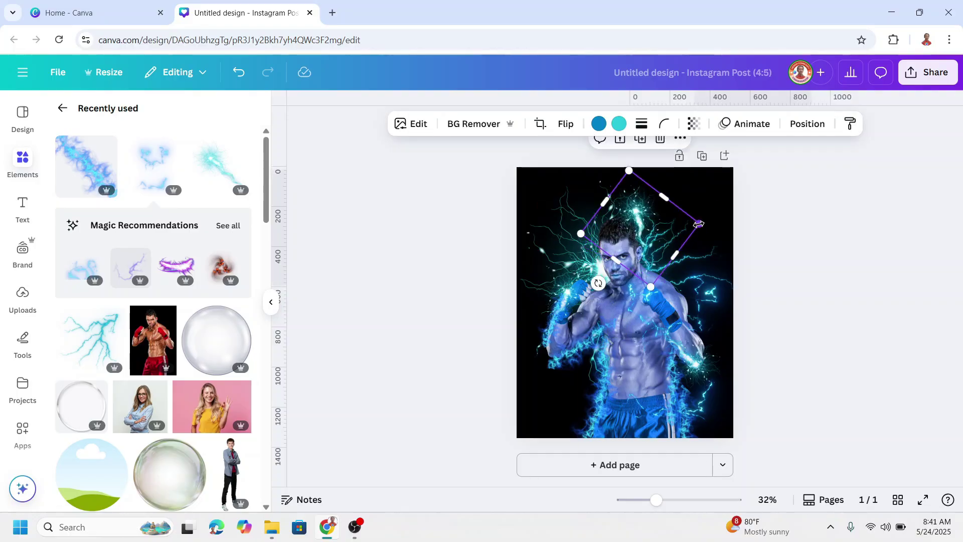
drag(699, 223, 677, 241)
Send the enlarged lightning ray to the back and position it behind the boxer's head
right_click(647, 219)
mouse_move(699, 251)
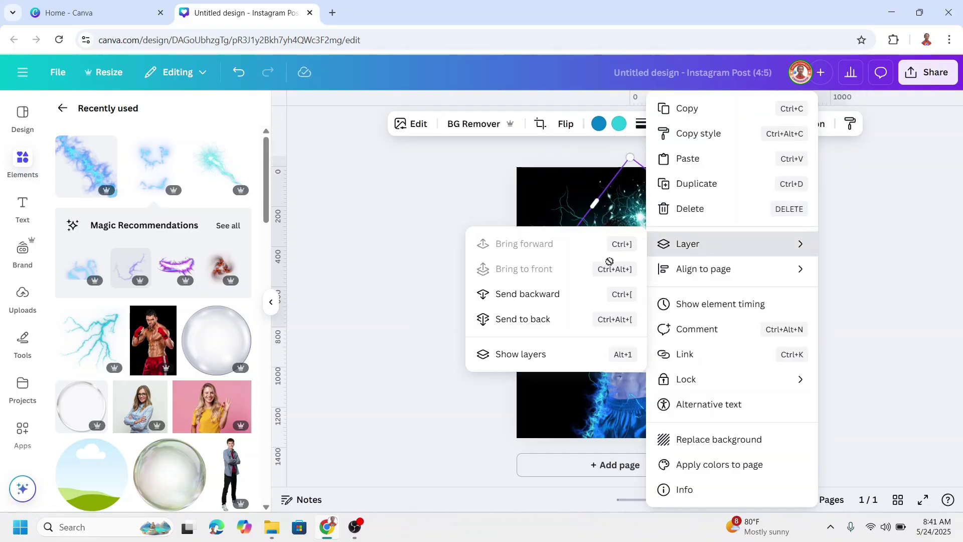
click(541, 317)
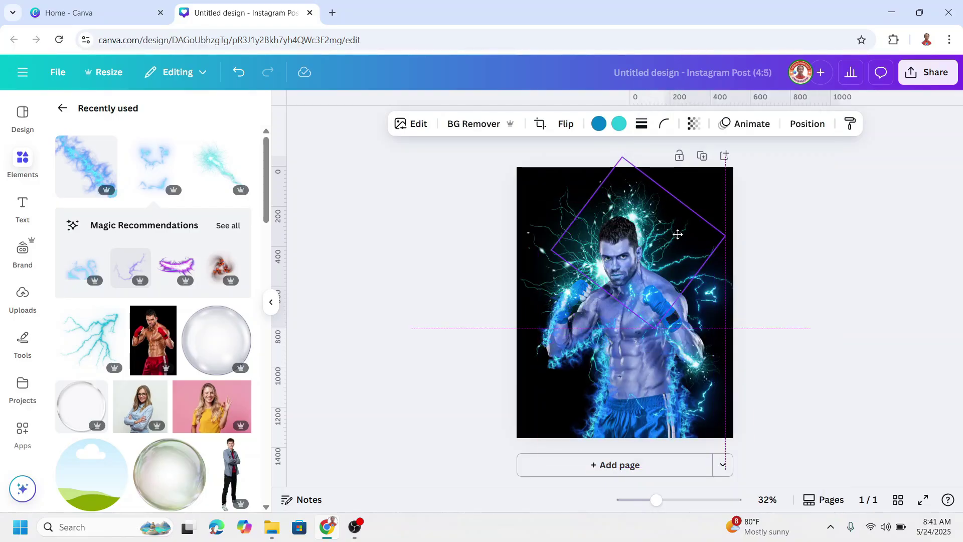
drag(678, 234, 678, 246)
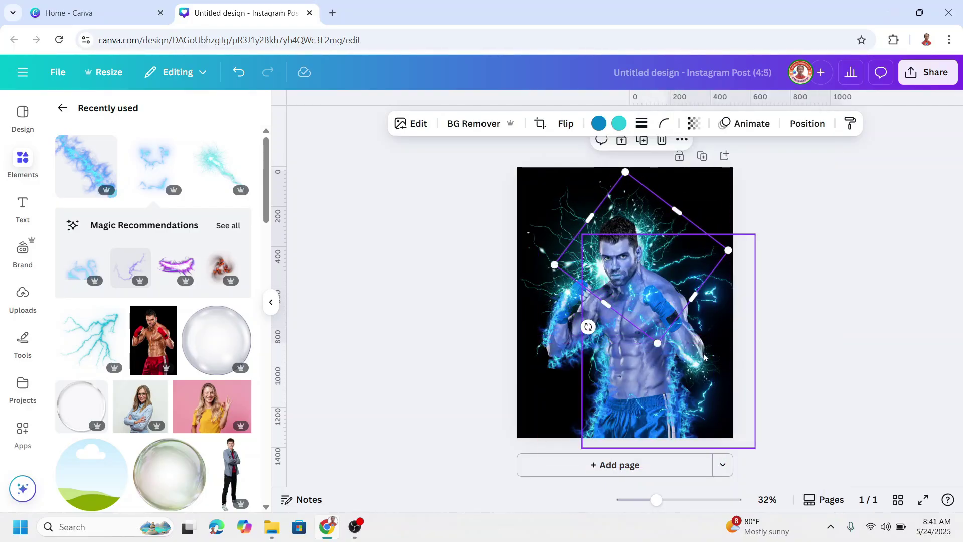
Duplicate the large lightning ray behind the head, rotate the copy nearly level and position it around the shoulder and glove on the right side
drag(648, 251, 661, 284)
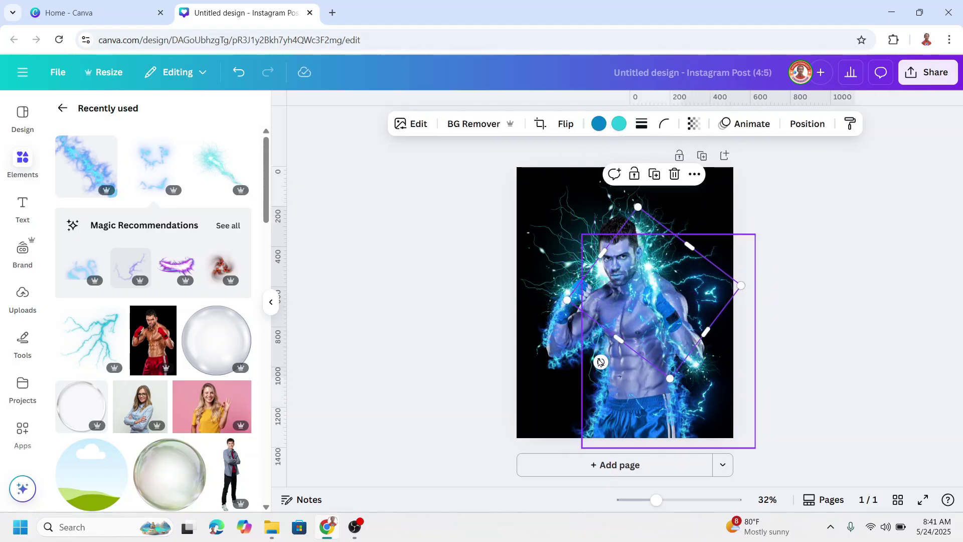
drag(601, 362, 660, 380)
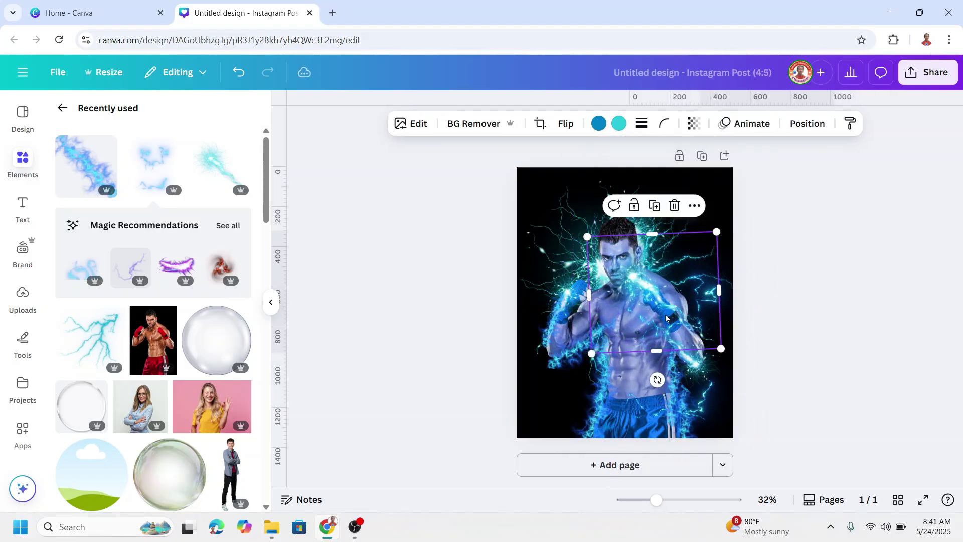
drag(666, 318, 669, 291)
right_click(668, 291)
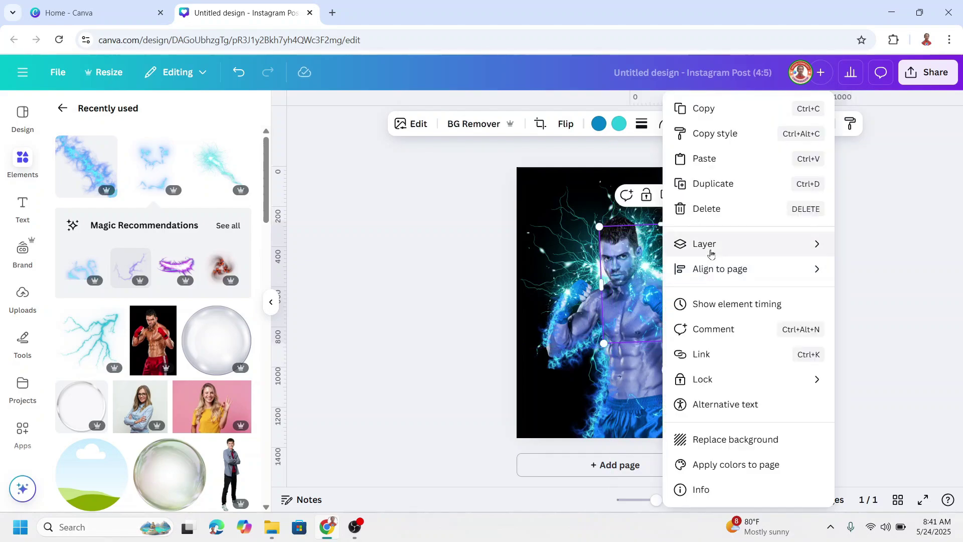